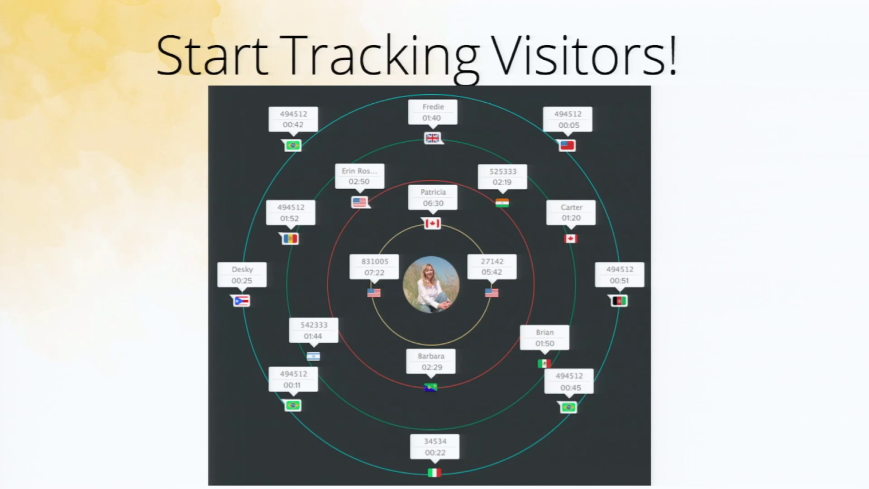
Step: Advance the slides from Start Tracking Visitors! to the Demo title slide
{"action": "key", "text": "Right"}
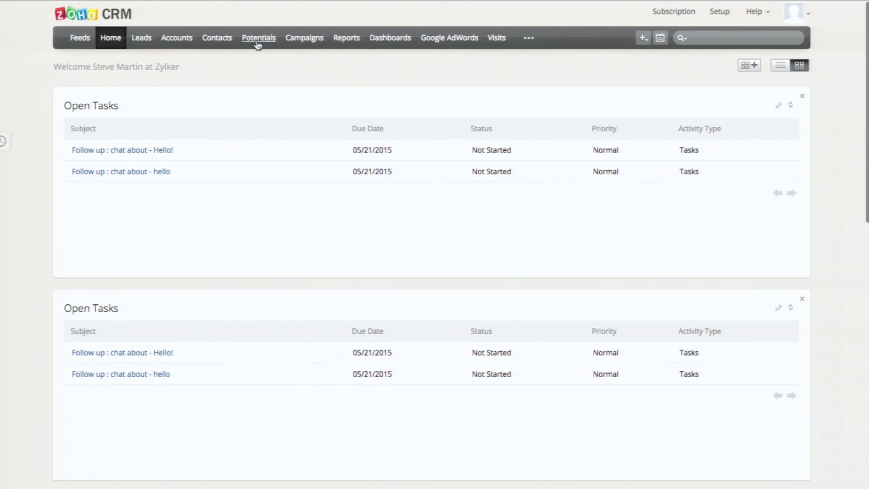
Step: Enable the Visitor Tracking (Zoho SalesIQ) integration from Setup's Zoho Apps list
{"action": "left_click", "coordinate": [718, 15]}
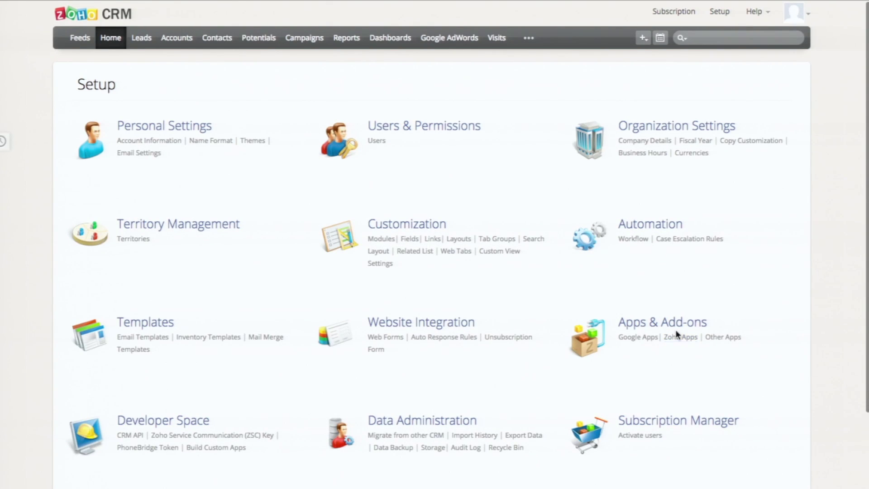
{"action": "left_click", "coordinate": [676, 333]}
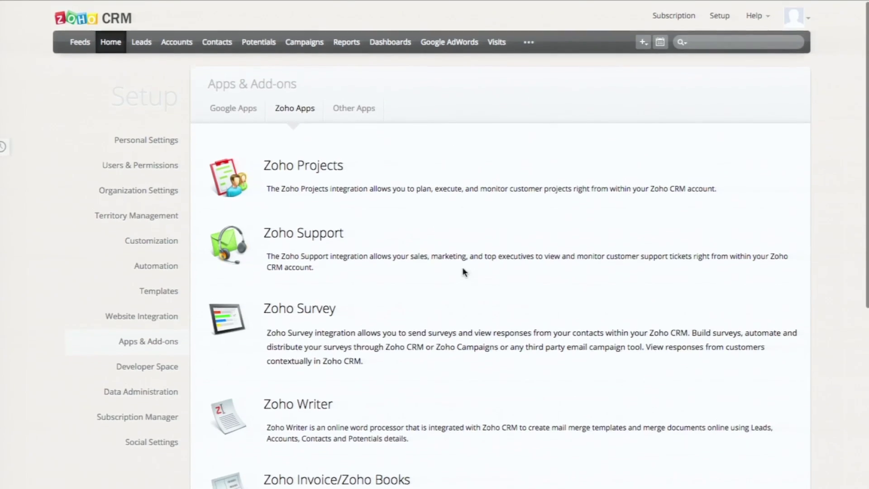
{"action": "scroll", "coordinate": [463, 272], "scroll_direction": "down", "scroll_amount": 4}
{"action": "scroll", "coordinate": [463, 270], "scroll_direction": "down", "scroll_amount": 3}
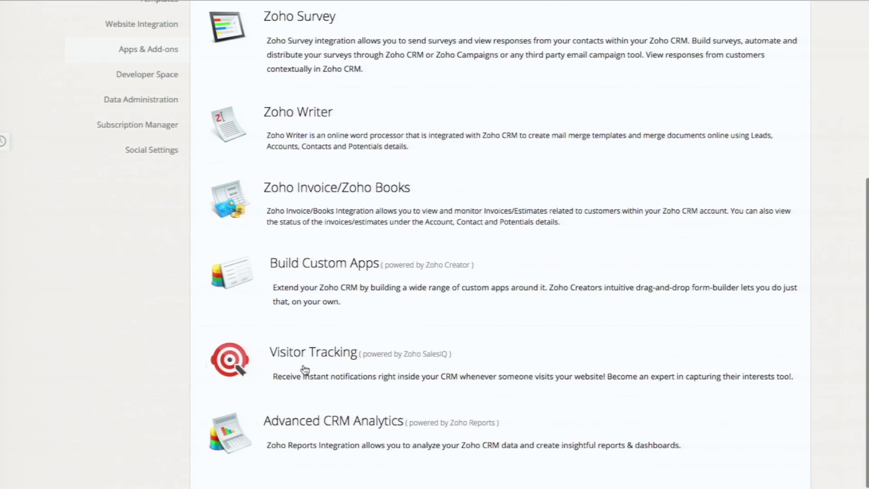
{"action": "left_click", "coordinate": [298, 363]}
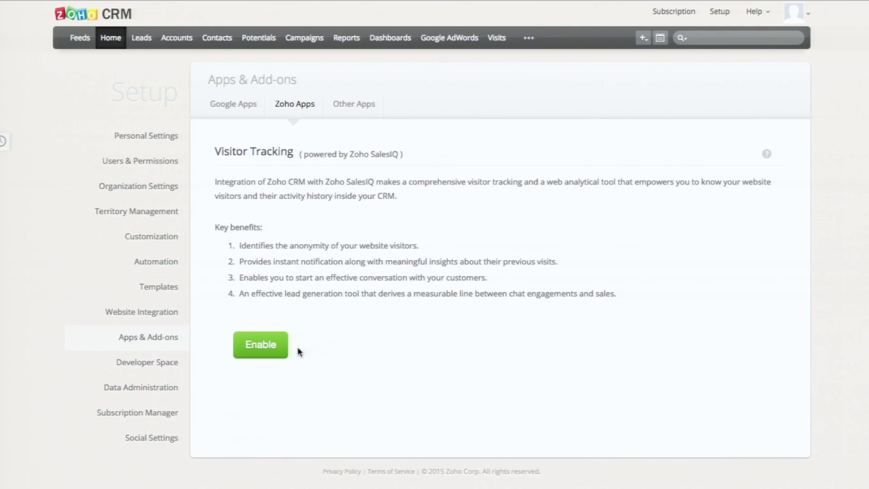
{"action": "left_click", "coordinate": [266, 346]}
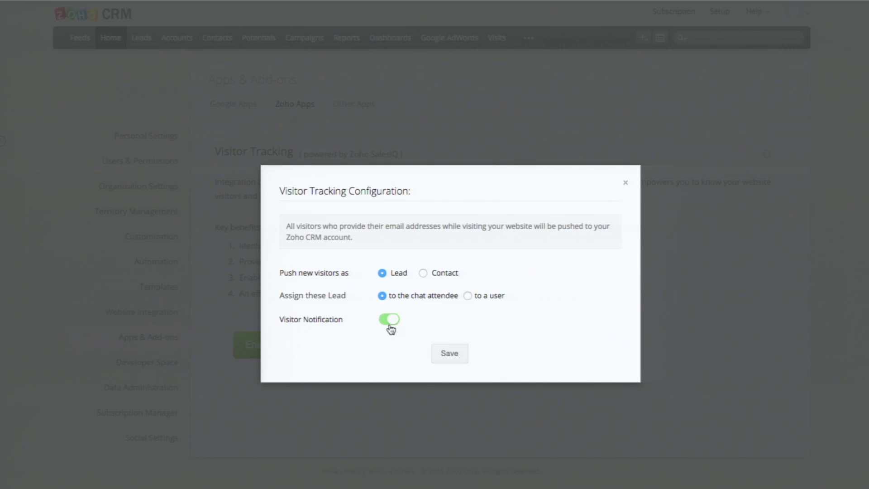
Step: Save the visitor tracking settings with Hide Chat Icon, and review the Send to Webmaster email
{"action": "left_click", "coordinate": [448, 355]}
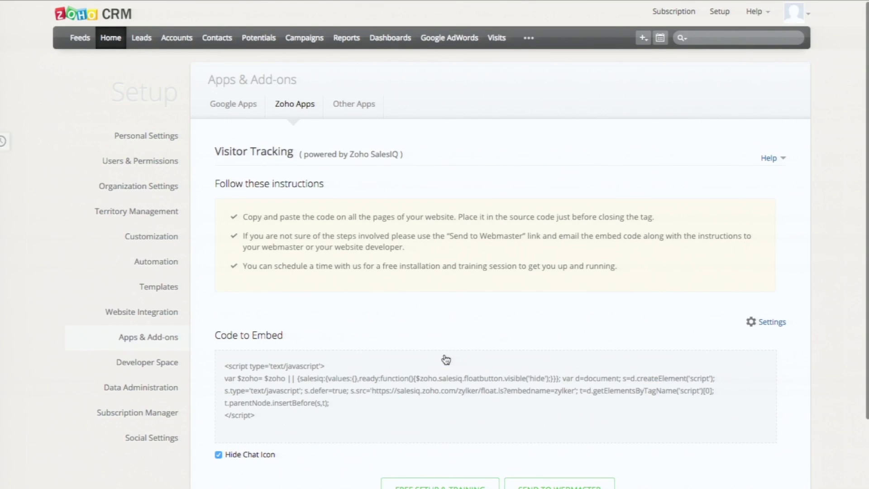
{"action": "scroll", "coordinate": [380, 381], "scroll_direction": "down", "scroll_amount": 1}
{"action": "scroll", "coordinate": [381, 381], "scroll_direction": "down", "scroll_amount": 2}
{"action": "left_click_drag", "start_coordinate": [282, 356], "coordinate": [221, 352]}
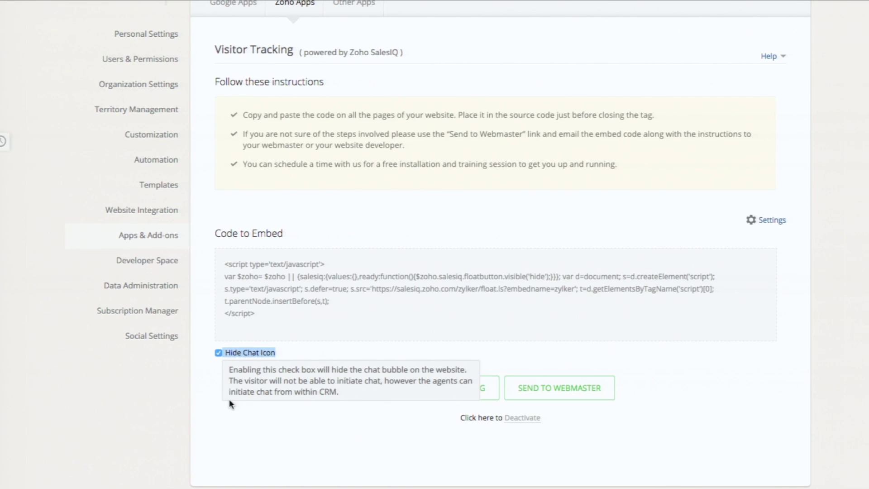
{"action": "left_click", "coordinate": [229, 425]}
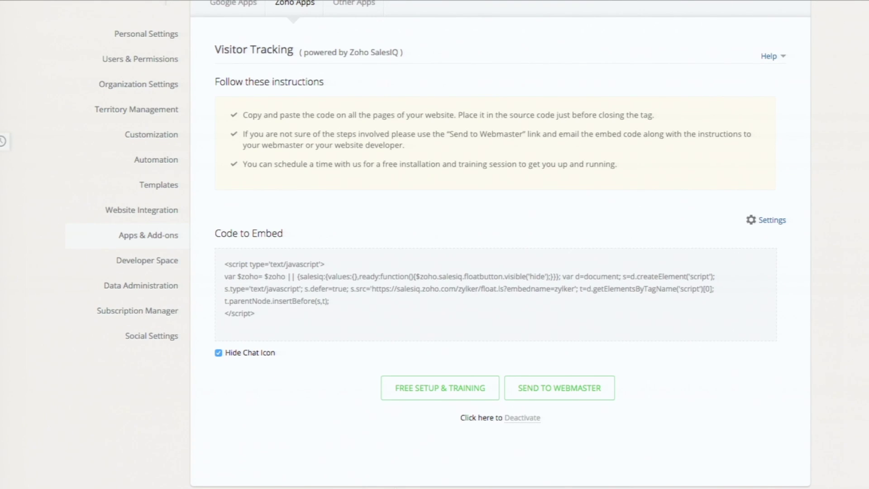
{"action": "left_click", "coordinate": [566, 401]}
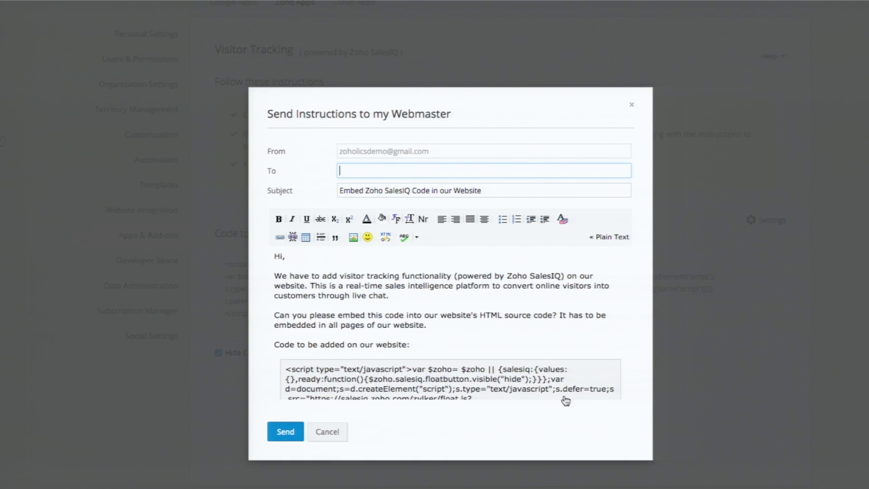
{"action": "left_click", "coordinate": [630, 108]}
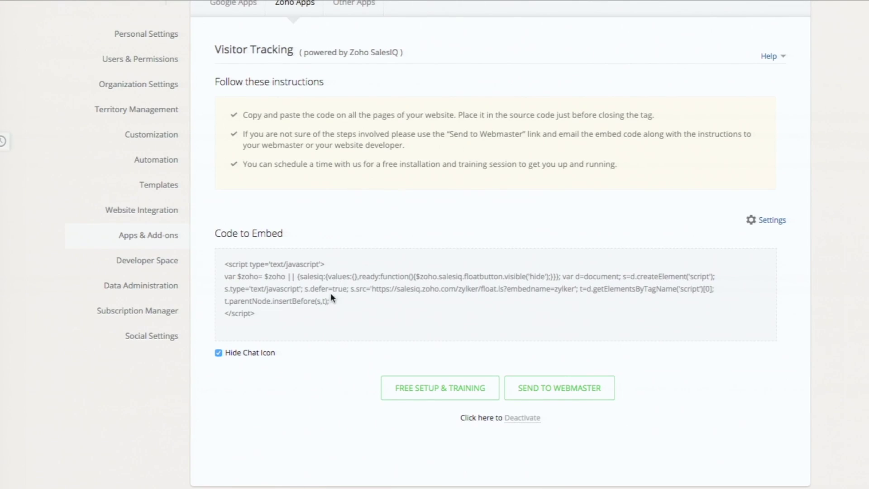
Step: Copy the SalesIQ embed code and paste it into a Code Snippet embed in Sites
{"action": "left_click", "coordinate": [329, 294]}
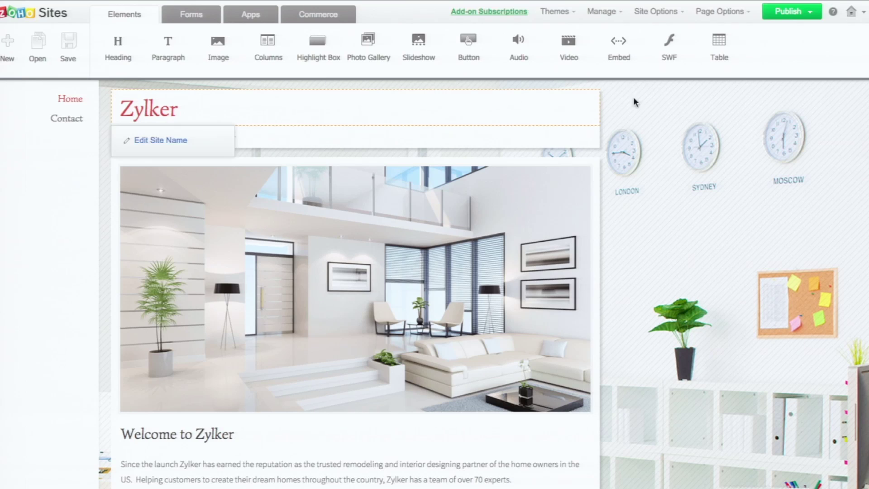
{"action": "left_click", "coordinate": [617, 52]}
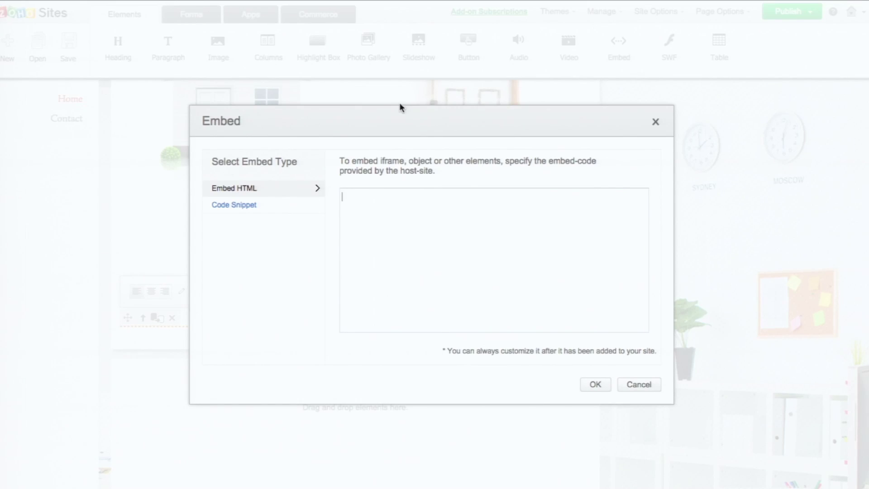
{"action": "left_click", "coordinate": [236, 207]}
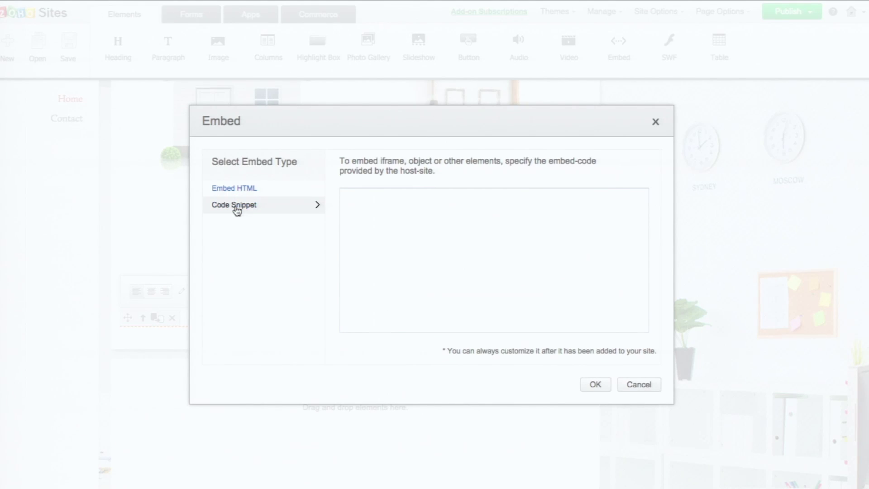
{"action": "left_click", "coordinate": [397, 213]}
{"action": "type", "text": "<script type='text/javascript'> var $zoho= $zoho || {salesiq:{values:{},ready:function() {$zoho.salesiq.floatbutton.visible('hide');}}}; var d=document; s=d.createElement('script'); s.type='text/javascript'; s.defer=true; s.src='https://salesiq.zoho.com/zylker/float.ls?embedname=zylker'; t=d.getElementsByTagName('script')[0]; t.parentNode.insertBefore(s,t); </script>"}
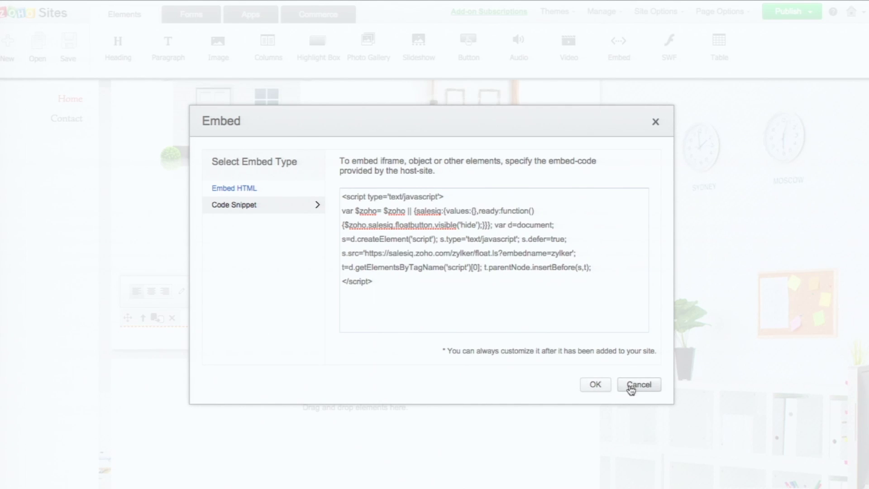
Step: Add the snippet to the Zylker page, publish the site, and copy its zylkerr.zohosites.com address
{"action": "left_click", "coordinate": [595, 384]}
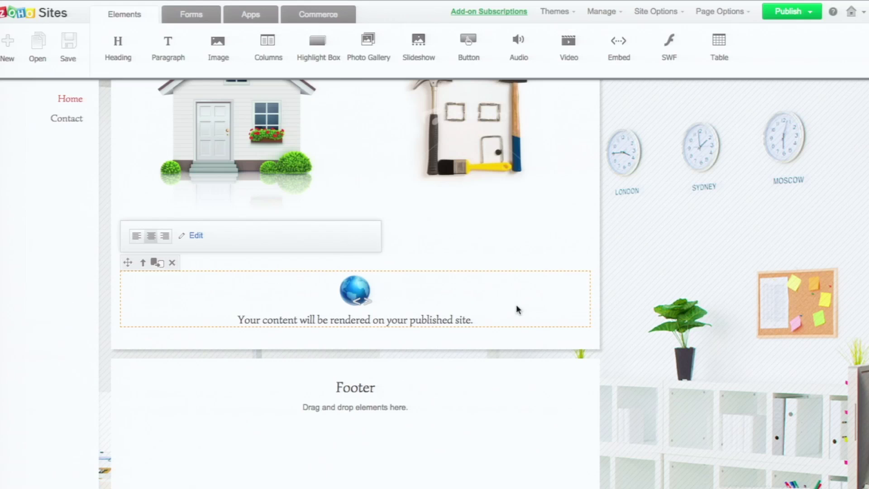
{"action": "left_click", "coordinate": [775, 12]}
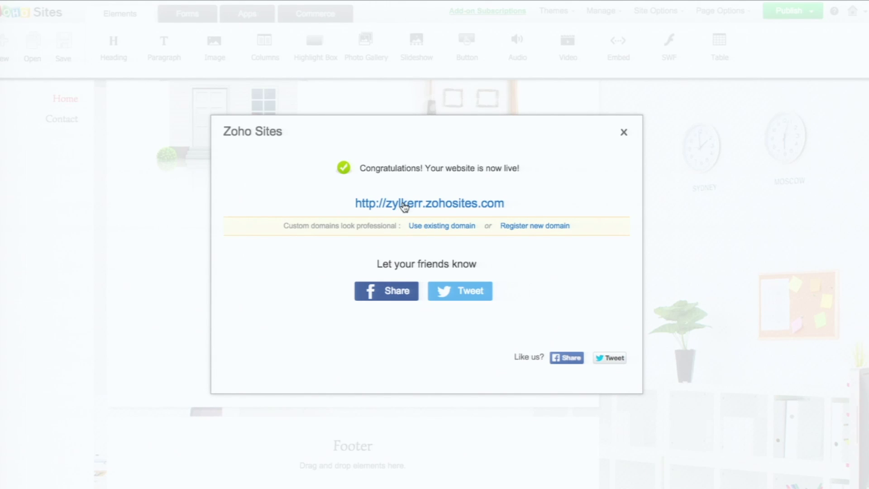
{"action": "left_click_drag", "start_coordinate": [521, 203], "coordinate": [356, 206]}
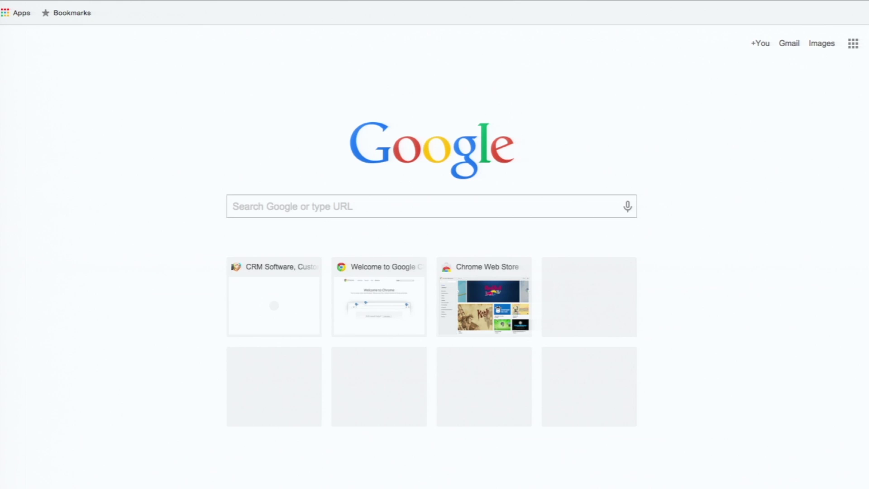
Step: Load the published Zylker site from its pasted web address
{"action": "type", "text": "http://zylker.zohosites.com"}
{"action": "key", "text": "Return"}
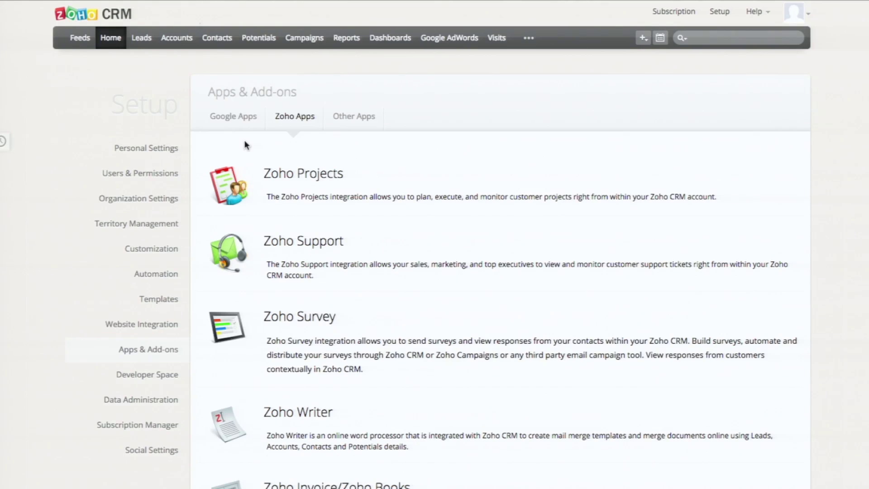
Step: From the CRM Home page, view the live visitor's Visit History and start a chat
{"action": "left_click", "coordinate": [111, 38]}
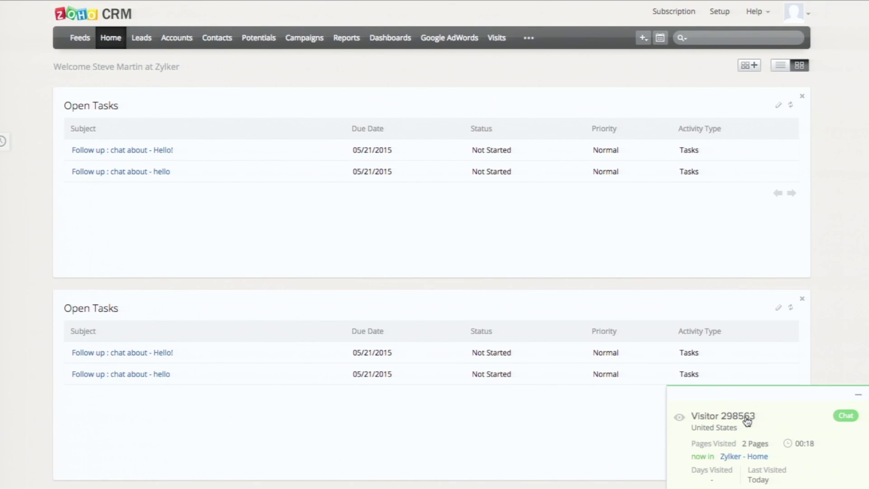
{"action": "left_click", "coordinate": [680, 417]}
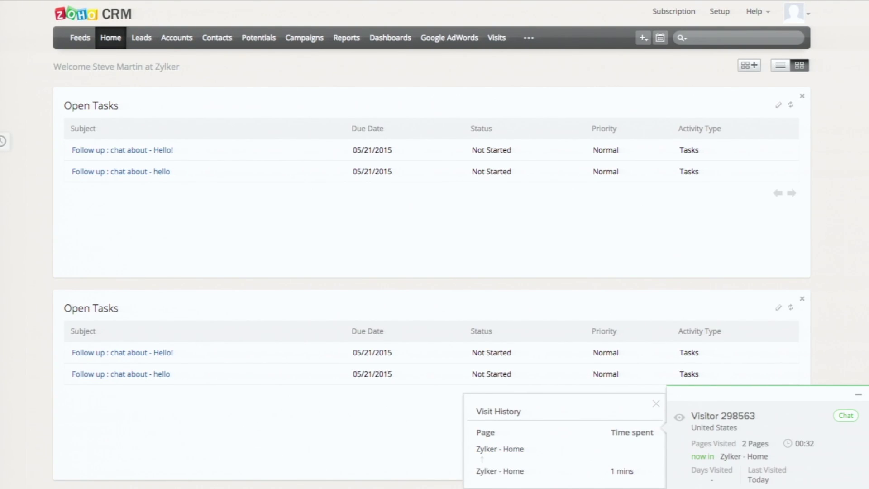
{"action": "left_click", "coordinate": [845, 415]}
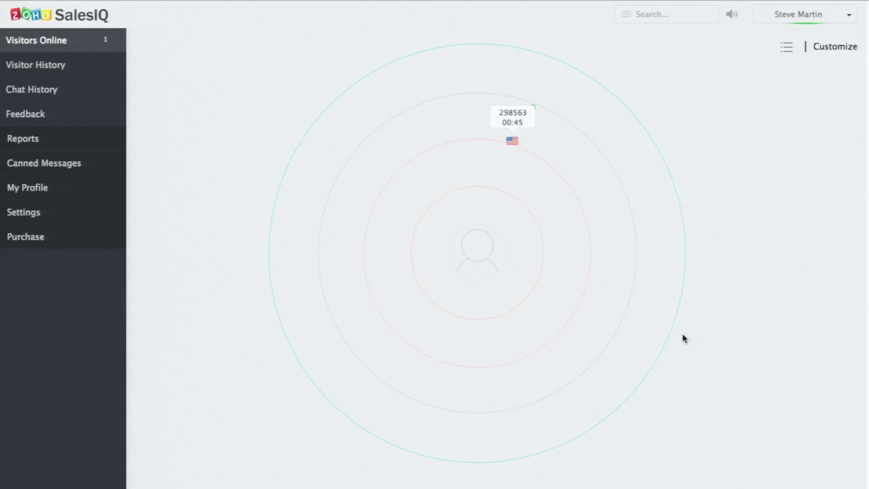
Step: Start a chat with the online visitor saying 'Hello' and send the visitor's Hello reply
{"action": "left_click", "coordinate": [513, 142]}
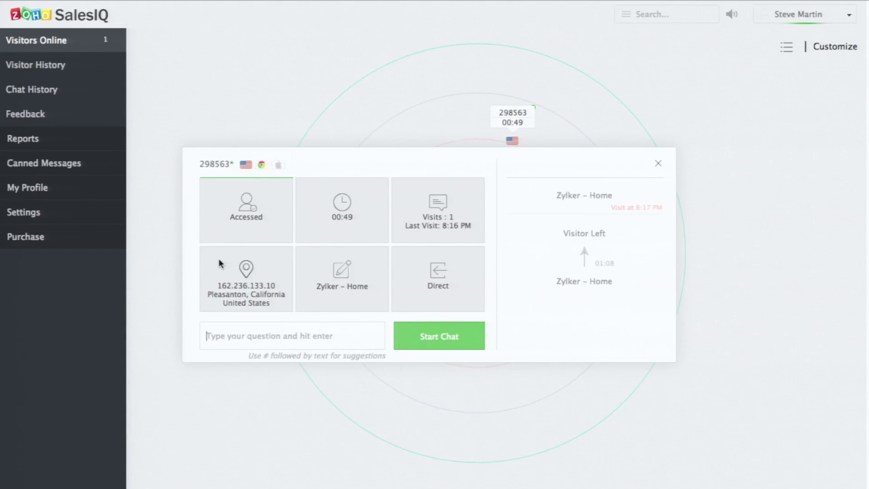
{"action": "left_click", "coordinate": [302, 339]}
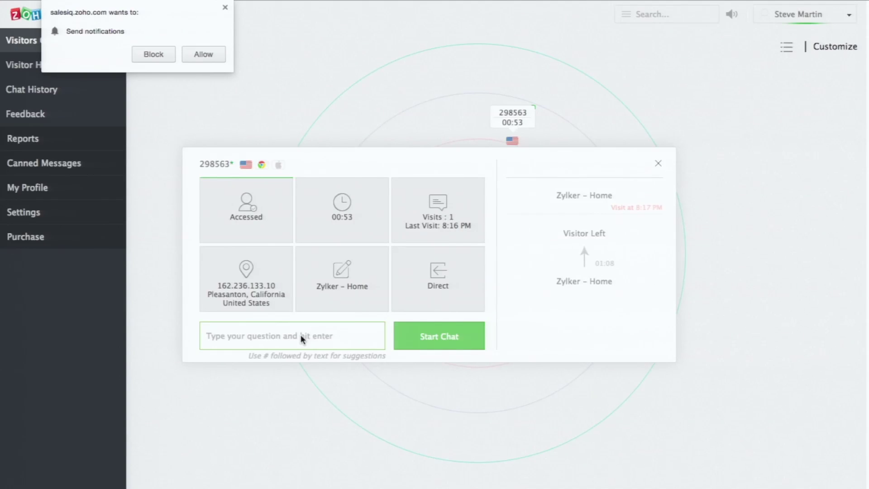
{"action": "left_click", "coordinate": [205, 56]}
{"action": "left_click", "coordinate": [245, 325]}
{"action": "type", "text": "Hello"}
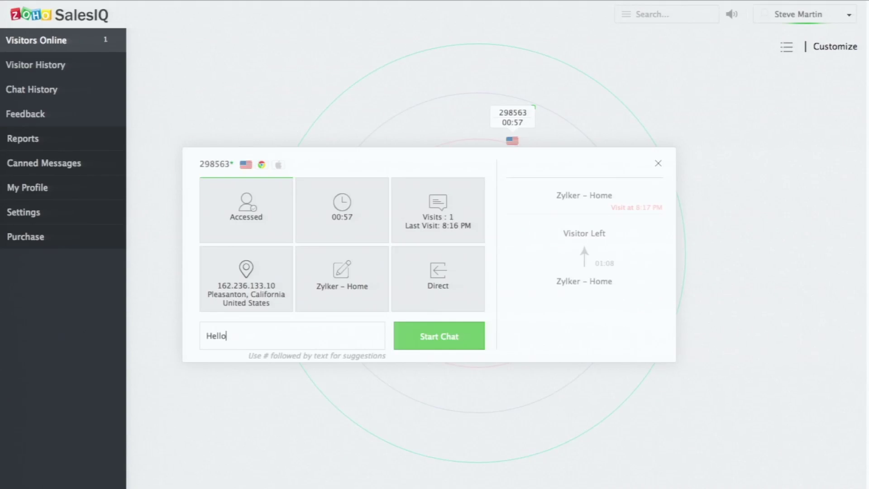
{"action": "left_click", "coordinate": [422, 340]}
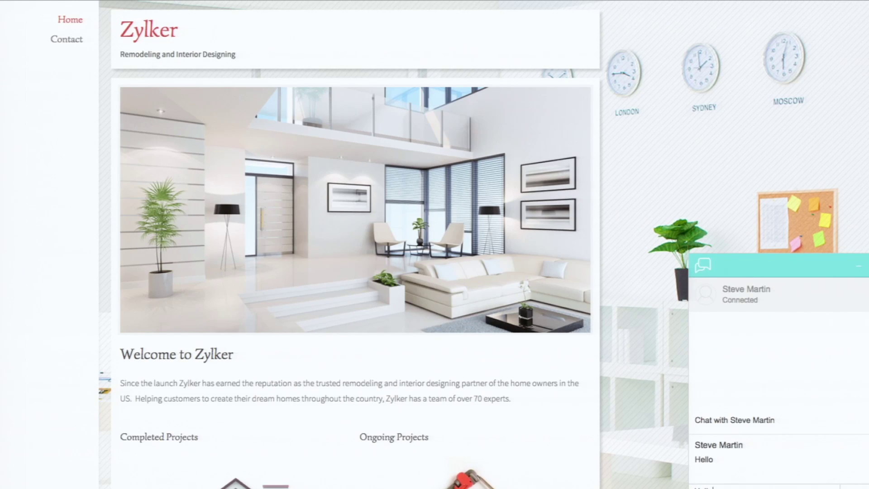
{"action": "key", "text": "Return"}
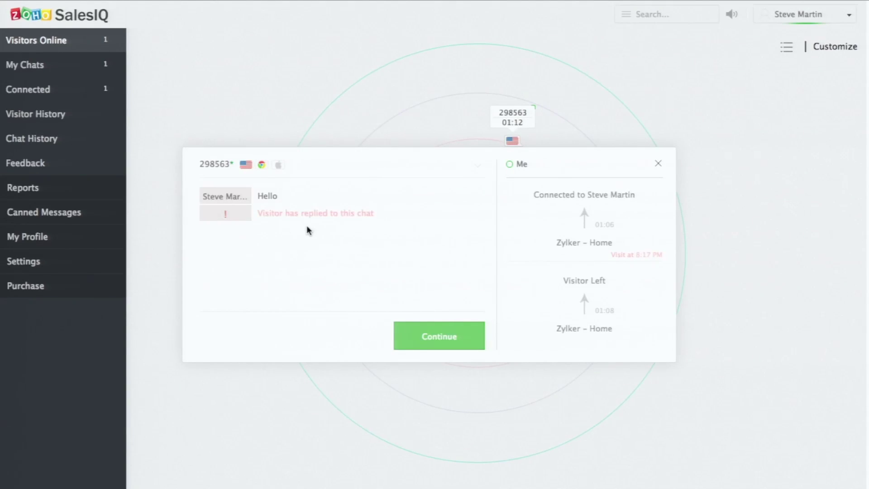
Step: Save the visitor's first name, last name and e-mail in Visitor Info
{"action": "left_click", "coordinate": [445, 342]}
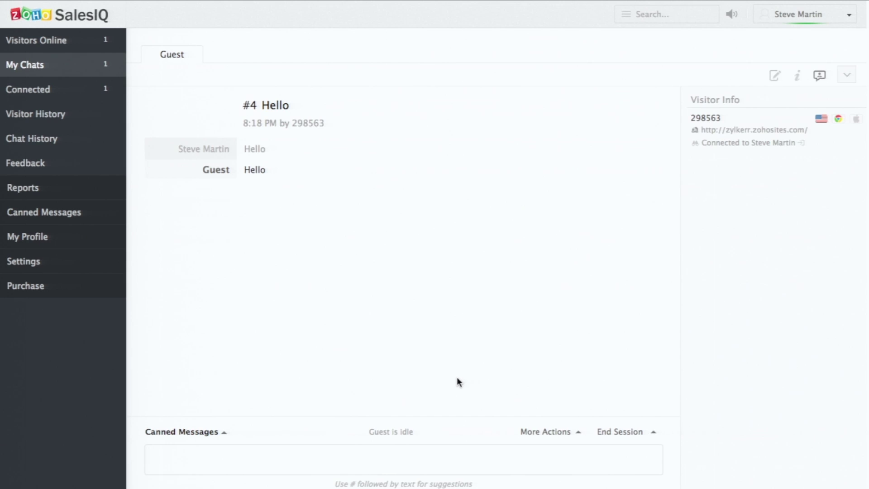
{"action": "double_click", "coordinate": [721, 117]}
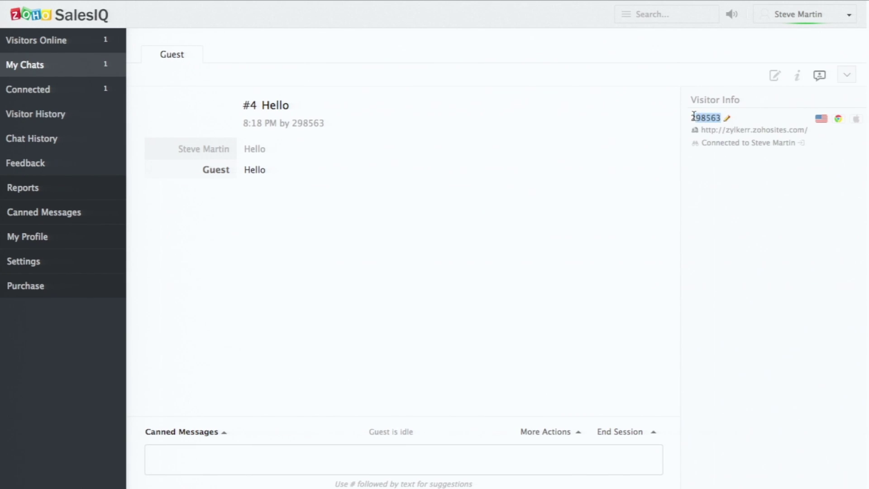
{"action": "left_click", "coordinate": [728, 120]}
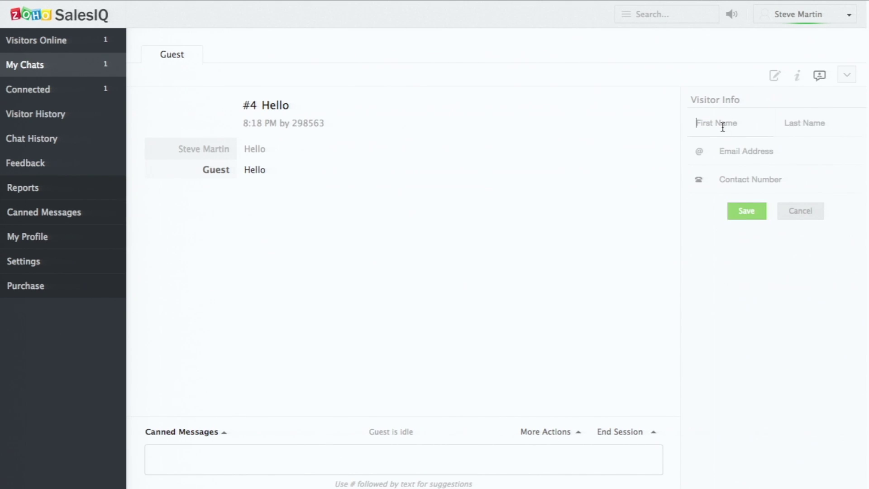
{"action": "left_click", "coordinate": [815, 123]}
{"action": "left_click", "coordinate": [729, 158]}
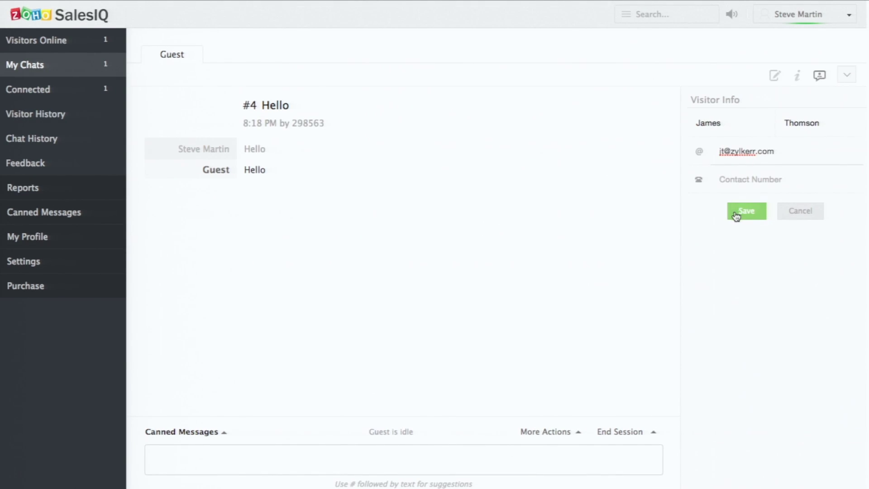
{"action": "left_click", "coordinate": [736, 214]}
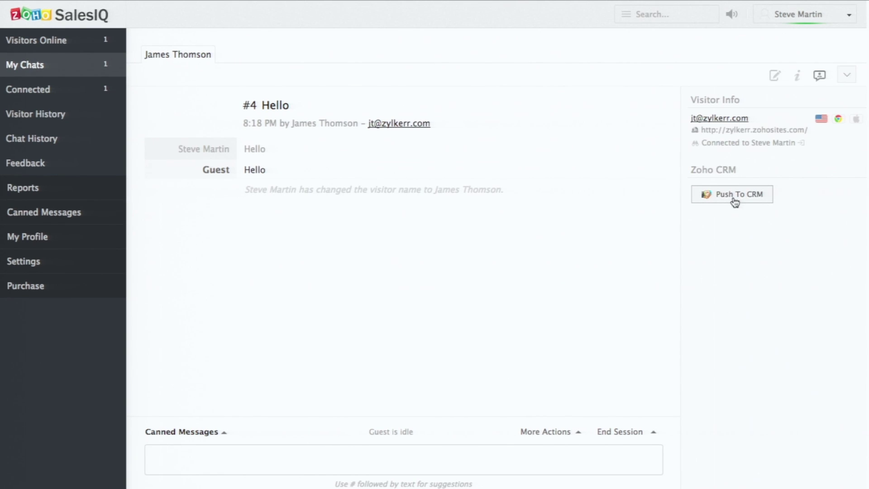
Step: Push the visitor to Zoho CRM as a lead and return to Visitors Online
{"action": "left_click", "coordinate": [736, 202]}
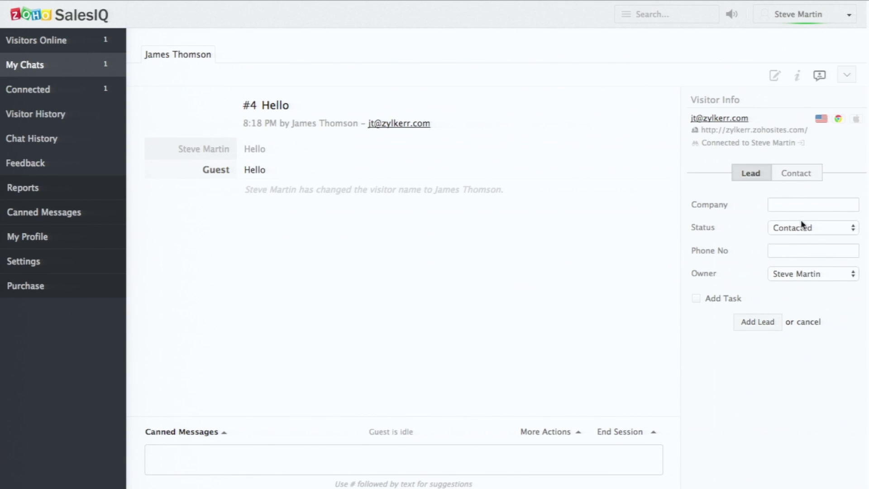
{"action": "left_click", "coordinate": [742, 330]}
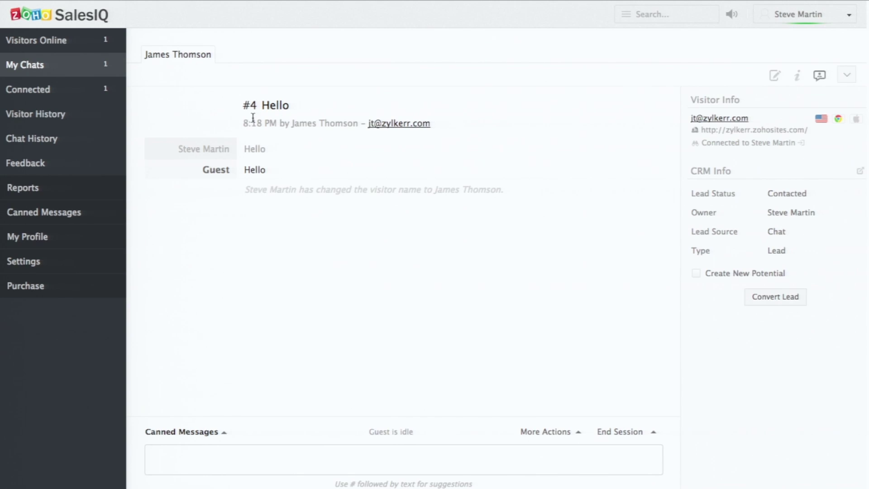
{"action": "left_click", "coordinate": [30, 51]}
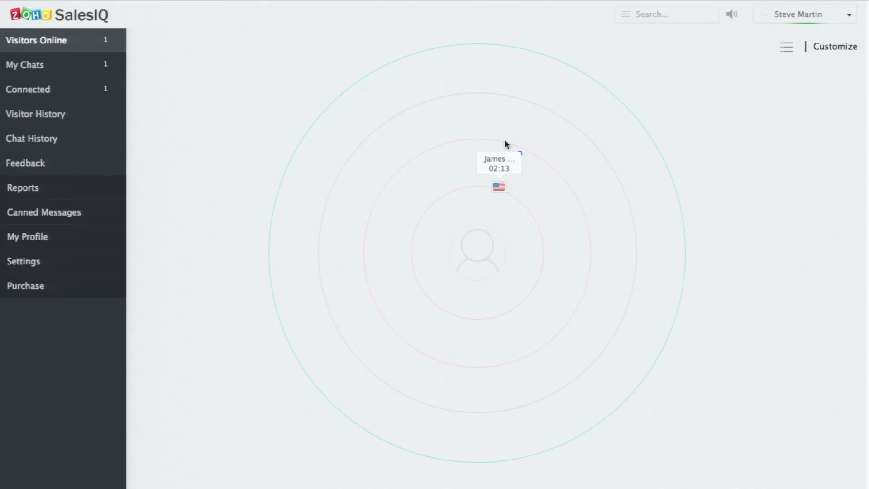
{"action": "mouse_move", "coordinate": [505, 141]}
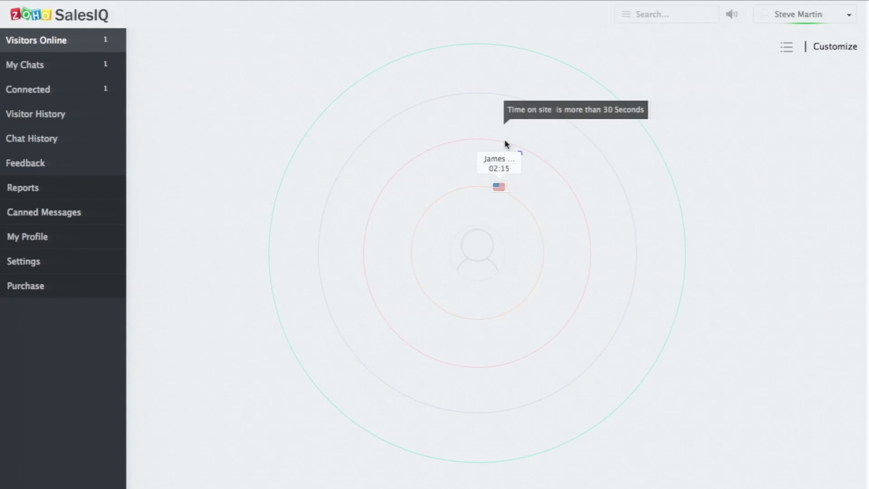